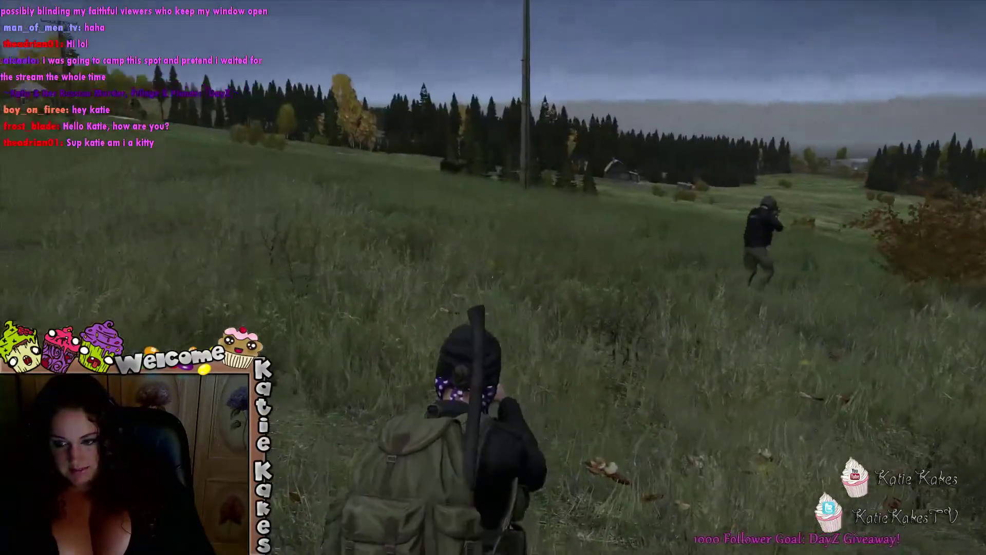
pyautogui.press('Tab')
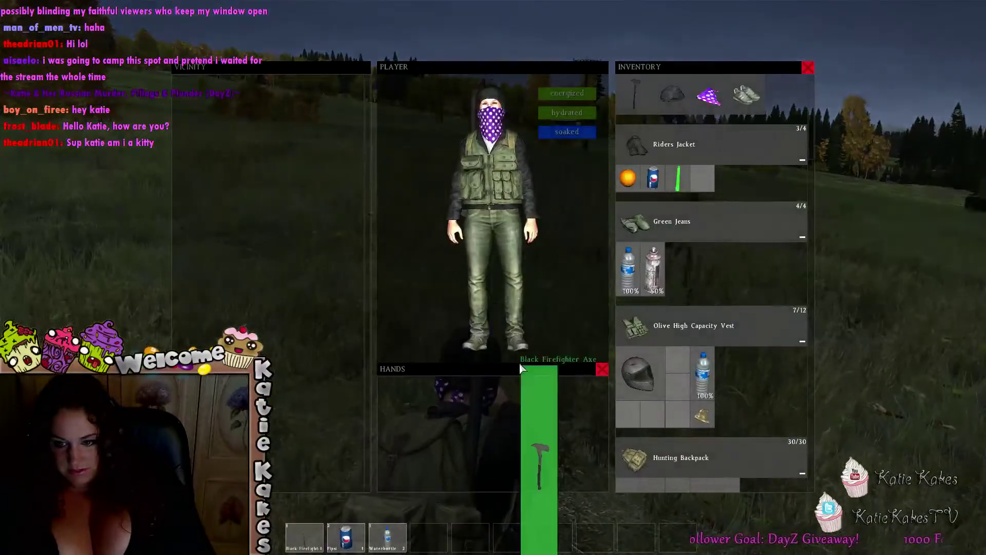
pyautogui.press('Tab')
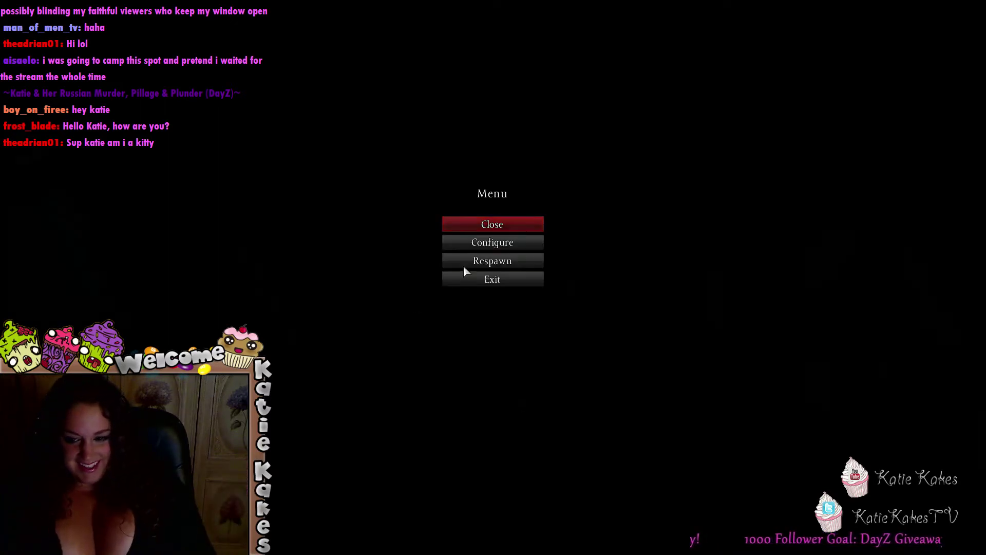
pyautogui.click(463, 265)
pyautogui.click(489, 305)
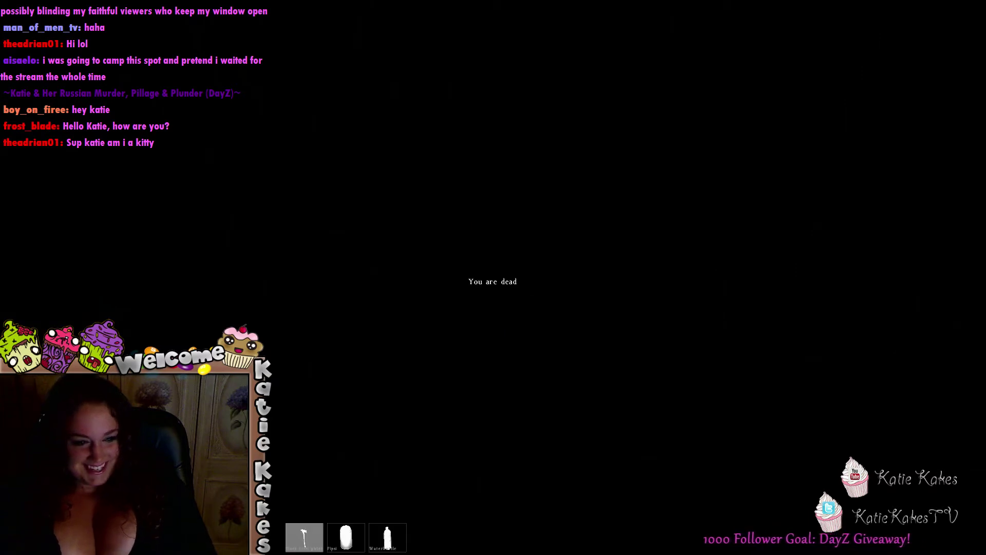